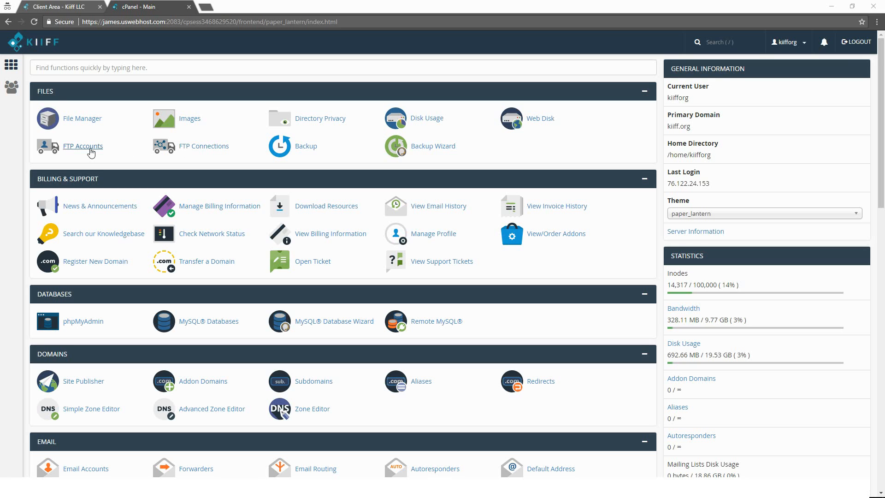
- Open FTP Accounts and enter Example as the new account's log-in name on the kiiff.org domain
{"action": "left_click", "coordinate": [92, 152]}
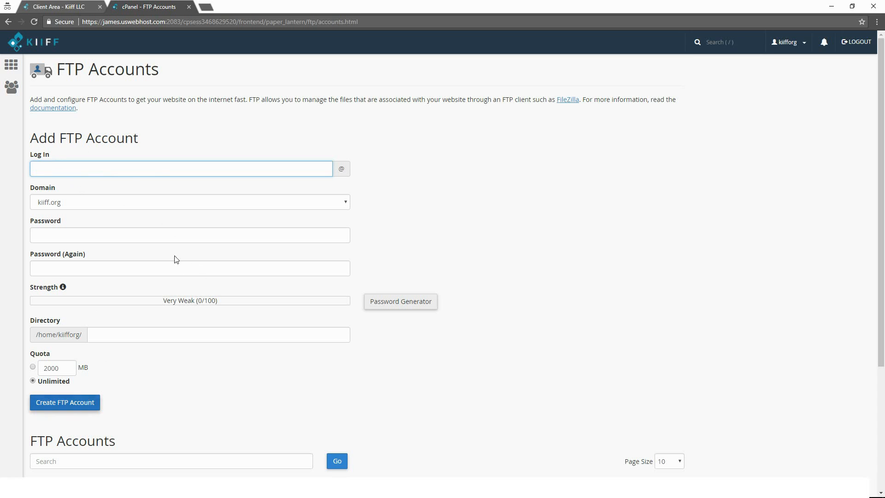
{"action": "key", "text": "alt"}
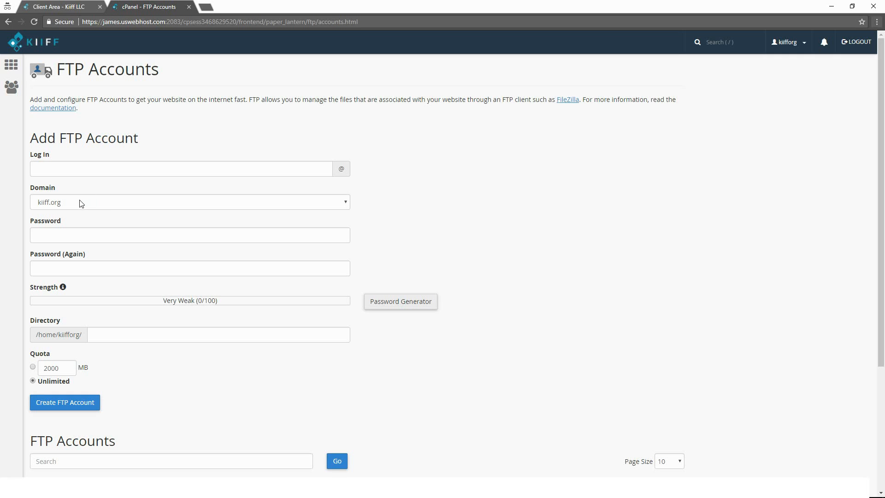
{"action": "left_click", "coordinate": [78, 167]}
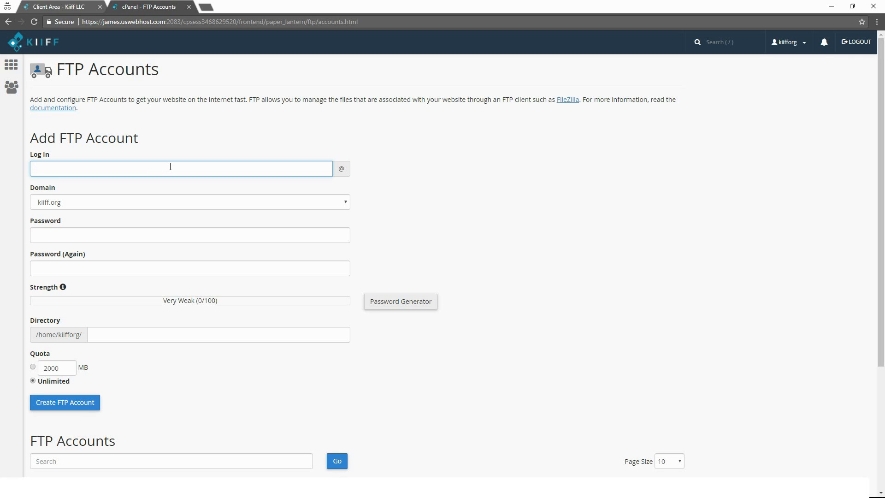
{"action": "type", "text": "xample"}
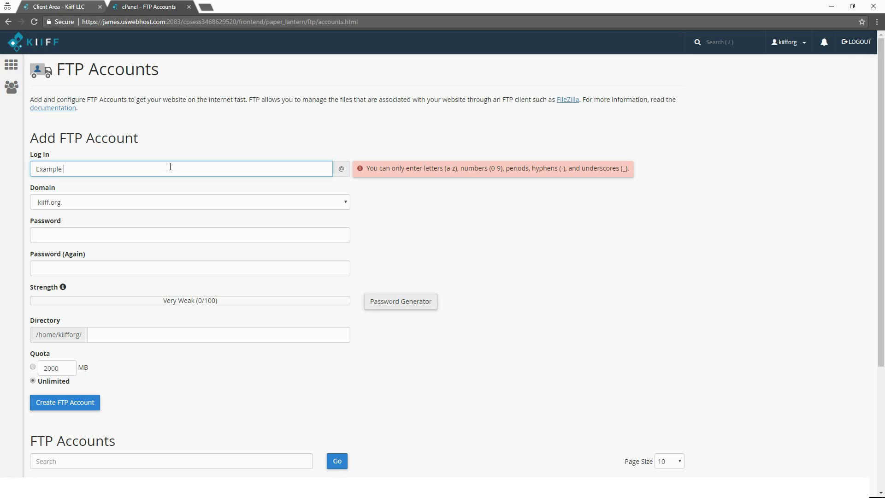
{"action": "key", "text": "BackSpace"}
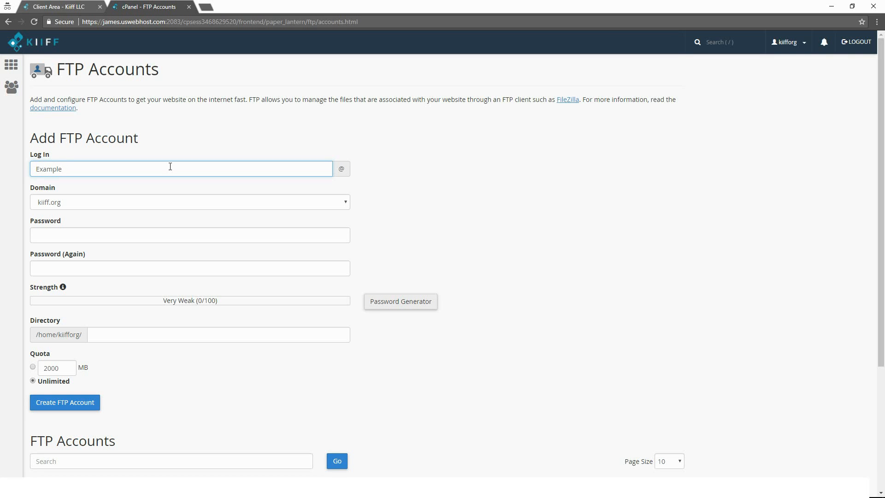
{"action": "left_click", "coordinate": [67, 207]}
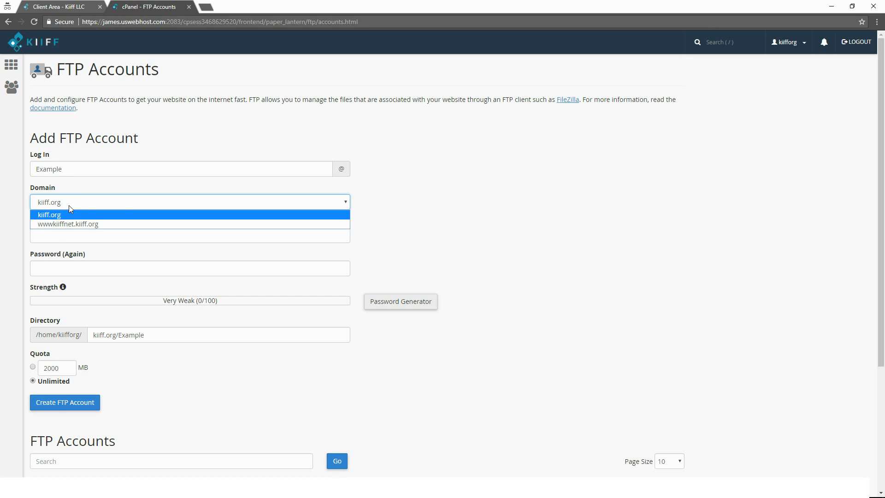
{"action": "left_click", "coordinate": [462, 204]}
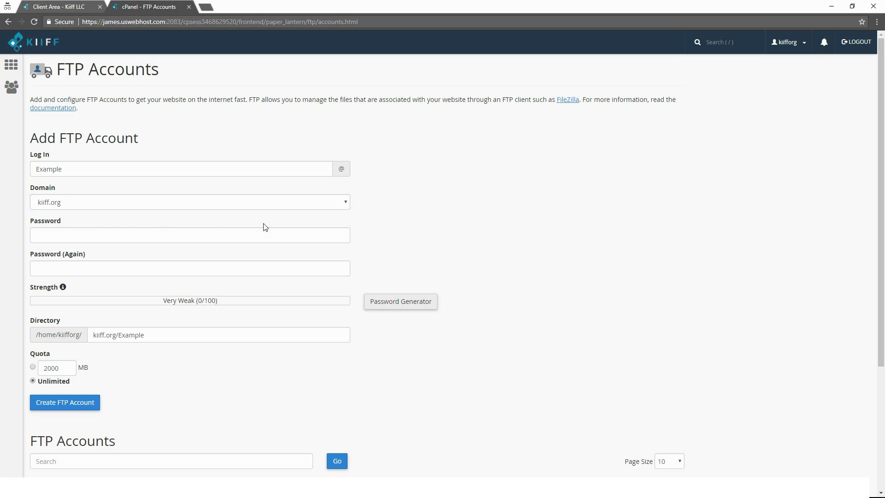
- Generate a strong password with the Password Generator, copy it, and close the generator
{"action": "left_click", "coordinate": [111, 231]}
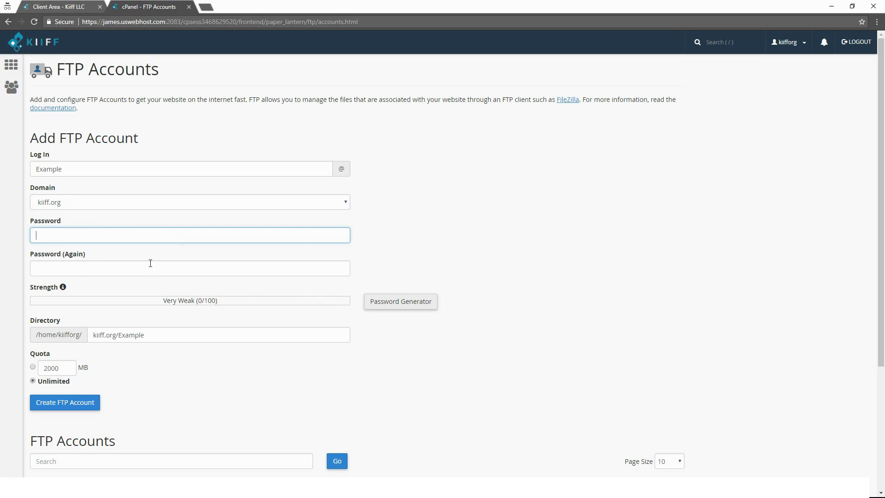
{"action": "left_click", "coordinate": [411, 313]}
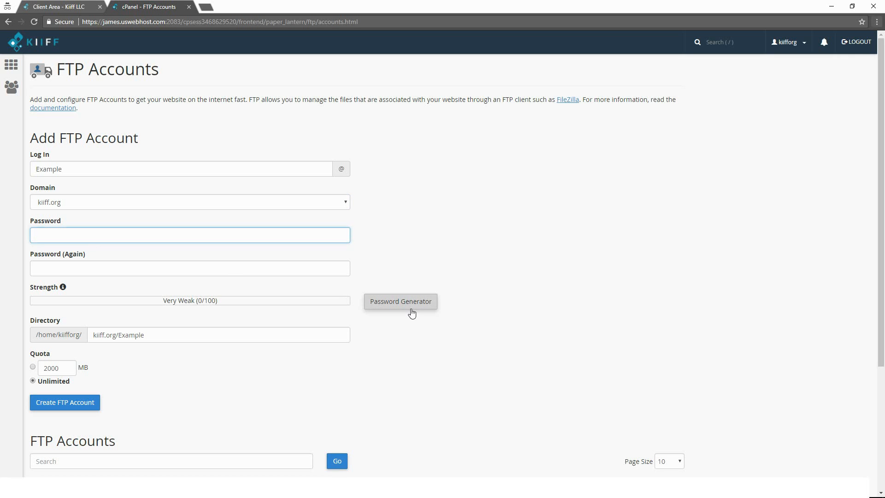
{"action": "left_click", "coordinate": [402, 258]}
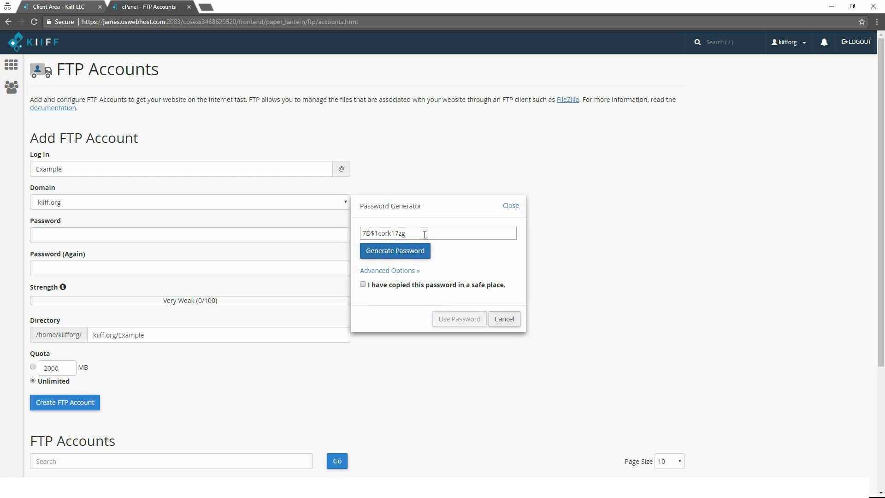
{"action": "left_click", "coordinate": [409, 234]}
{"action": "left_click_drag", "start_coordinate": [409, 233], "coordinate": [349, 236]}
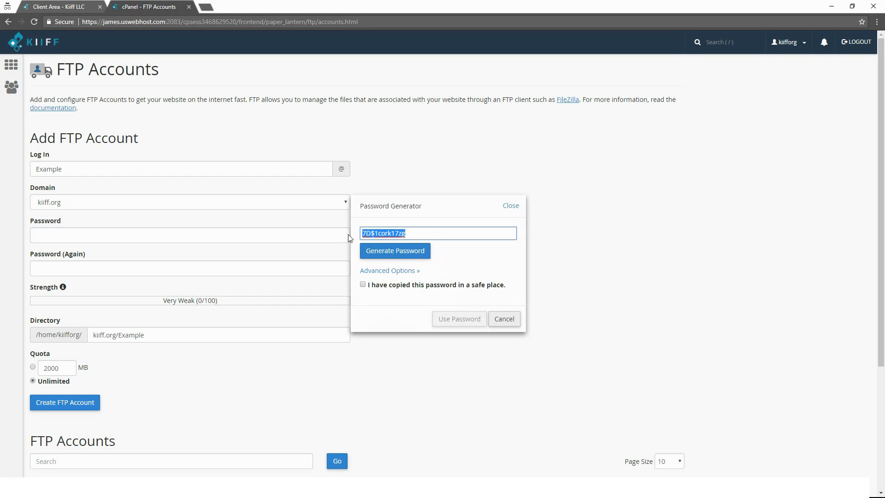
{"action": "left_click", "coordinate": [73, 243]}
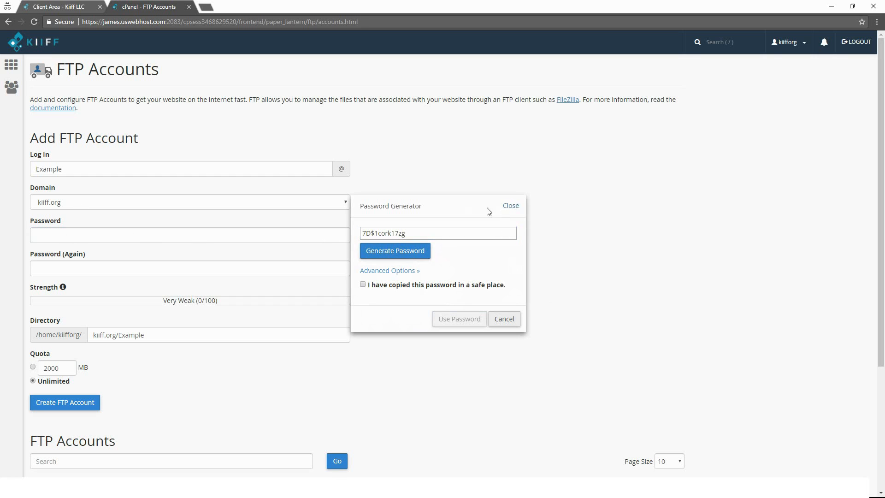
{"action": "left_click", "coordinate": [511, 206]}
- Paste the generated password into both the Password and Password (Again) fields
{"action": "left_click", "coordinate": [60, 235]}
{"action": "key", "text": "ctrl+v"}
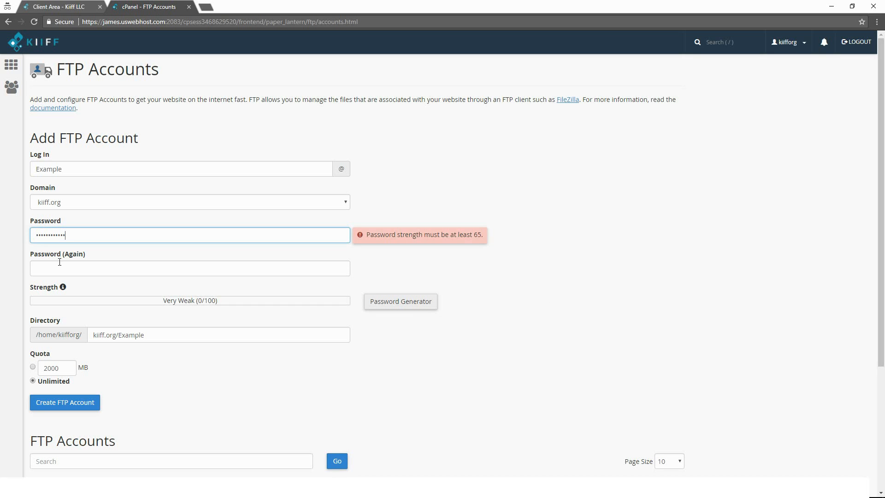
{"action": "left_click", "coordinate": [123, 269]}
{"action": "key", "text": "ctrl+v"}
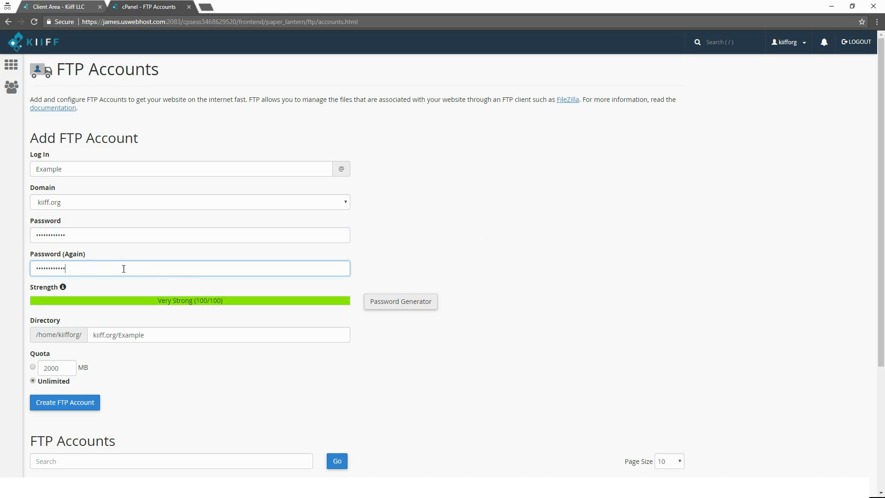
{"action": "left_click", "coordinate": [455, 226]}
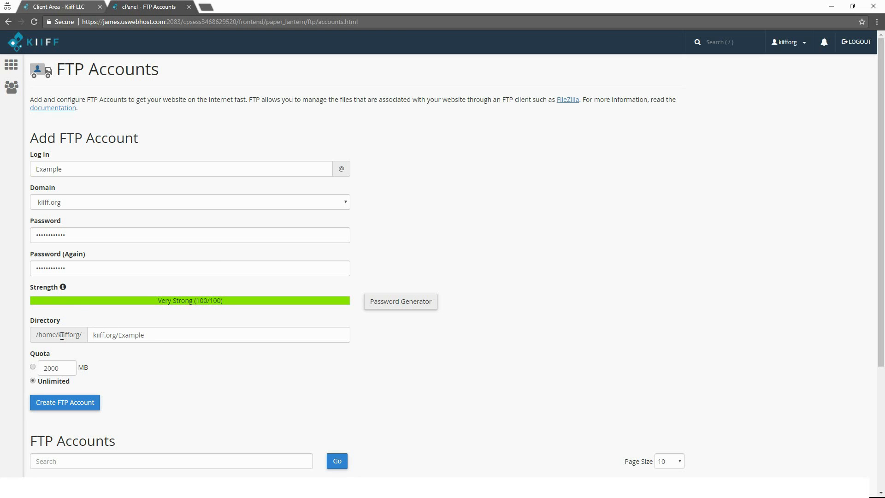
- Clear the Directory field and create the FTP account with unlimited quota
{"action": "left_click", "coordinate": [146, 332]}
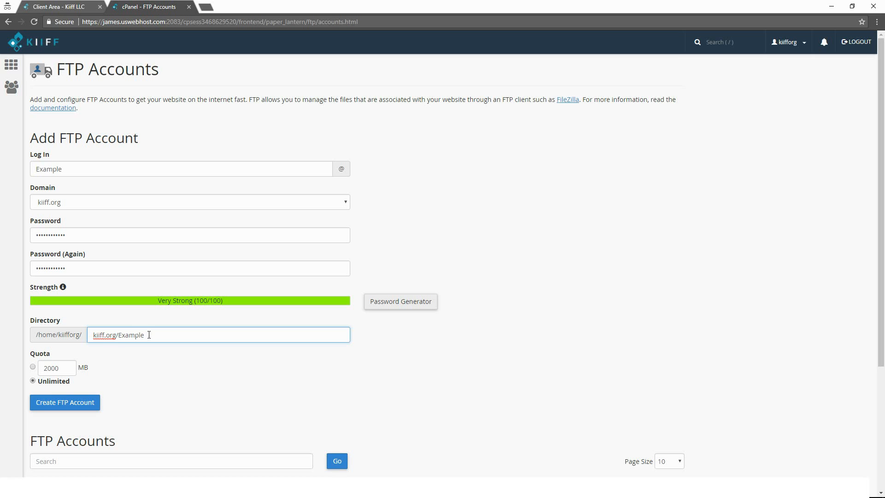
{"action": "left_click_drag", "start_coordinate": [149, 335], "coordinate": [40, 334]}
{"action": "key", "text": "BackSpace"}
{"action": "left_click", "coordinate": [356, 337]}
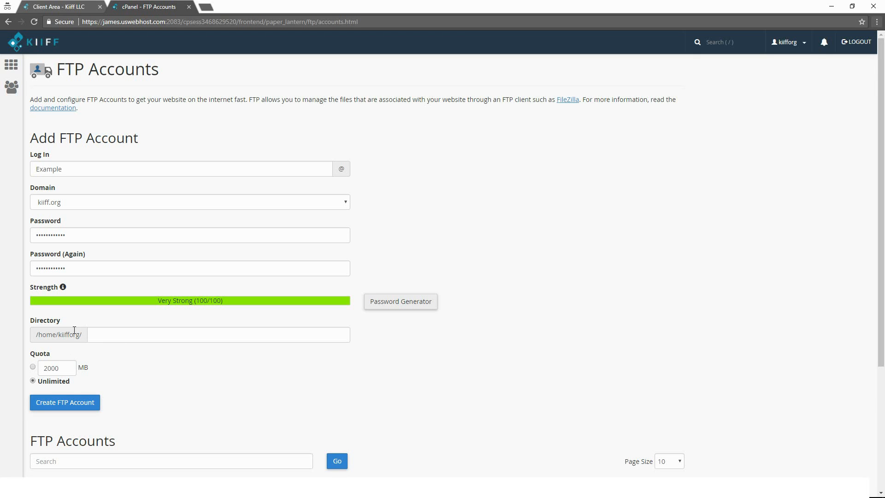
{"action": "left_click_drag", "start_coordinate": [52, 335], "coordinate": [59, 336]}
{"action": "left_click", "coordinate": [129, 356]}
{"action": "left_click", "coordinate": [82, 403]}
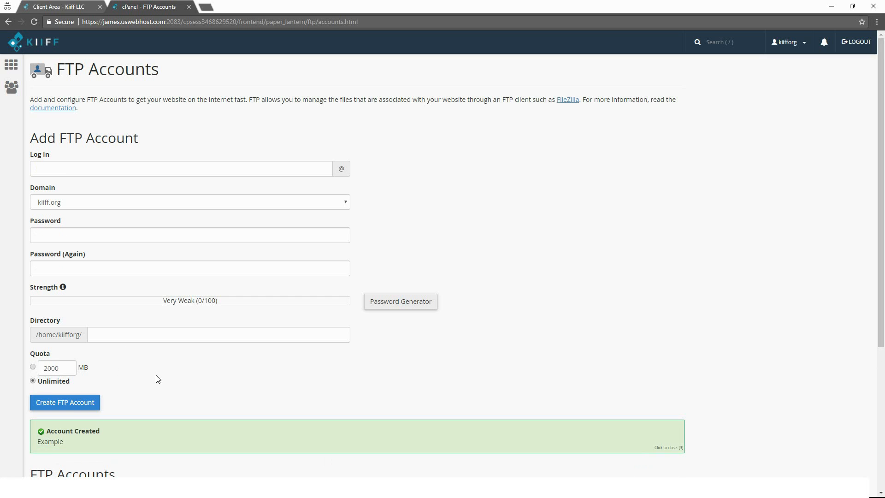
- Look through the FTP Accounts and Special FTP Accounts lists for the new account
{"action": "scroll", "coordinate": [125, 367], "scroll_direction": "down", "scroll_amount": 2}
{"action": "scroll", "coordinate": [125, 367], "scroll_direction": "down", "scroll_amount": 2}
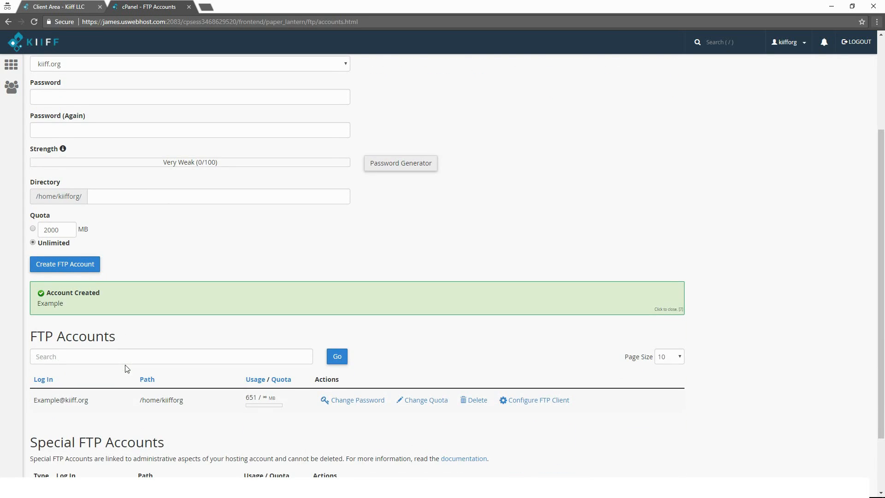
{"action": "scroll", "coordinate": [134, 302], "scroll_direction": "down", "scroll_amount": 2}
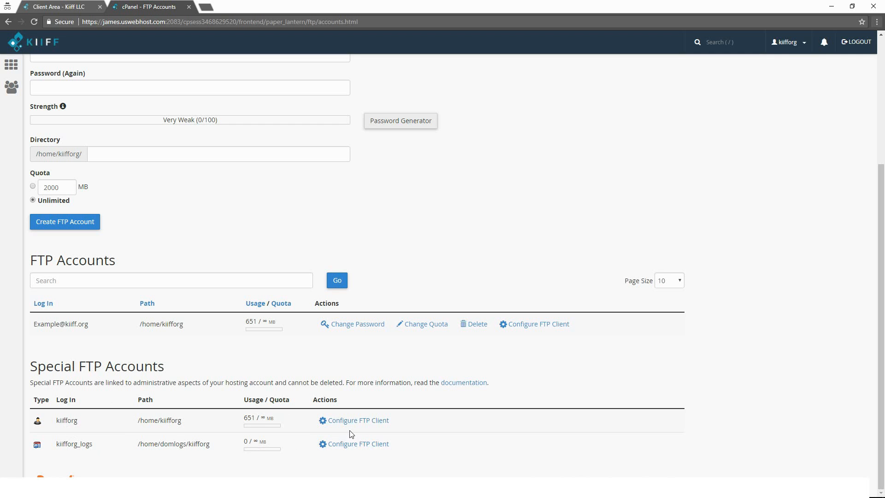
{"action": "scroll", "coordinate": [60, 168], "scroll_direction": "up", "scroll_amount": 4}
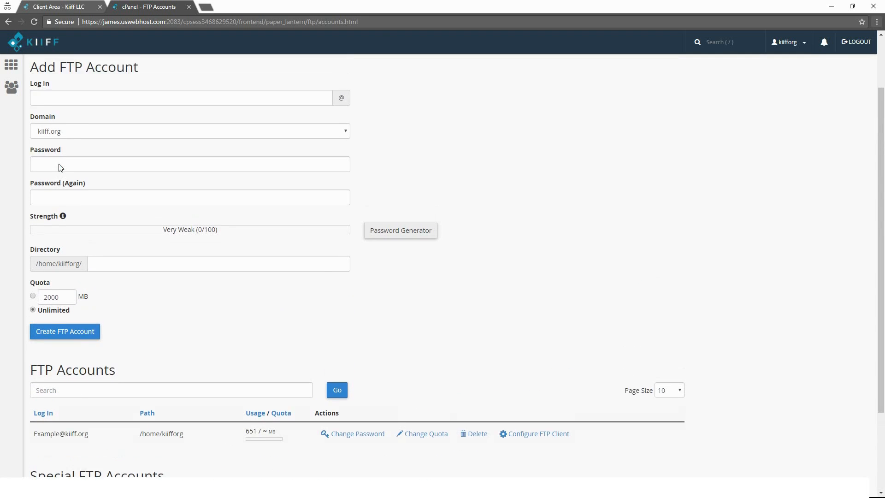
- Open FTP Connections to check current connections, then return to the main cPanel page
{"action": "left_click", "coordinate": [8, 68]}
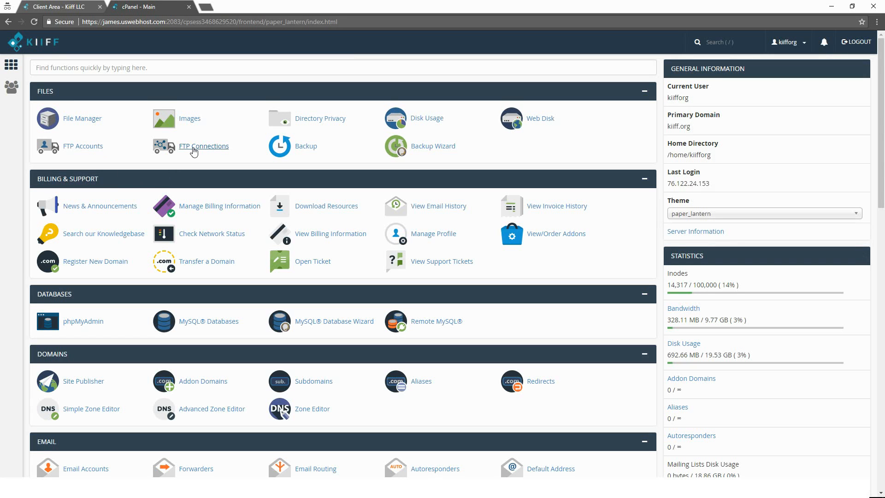
{"action": "left_click", "coordinate": [194, 149]}
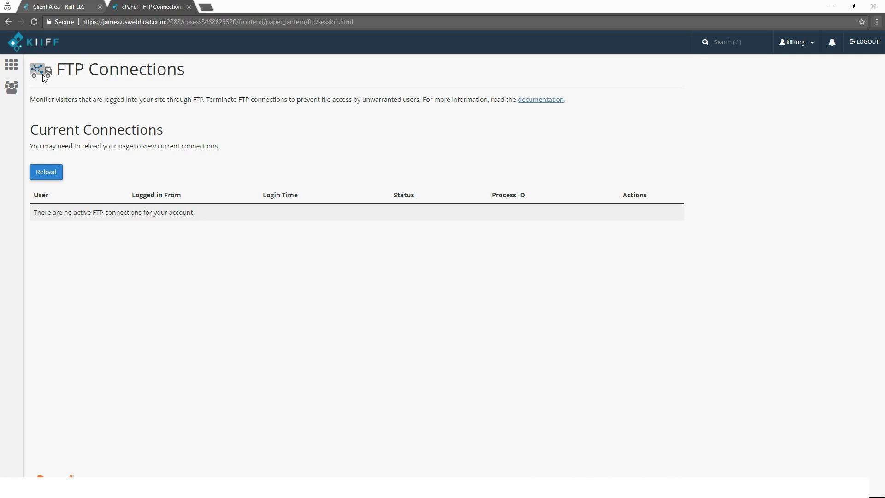
{"action": "left_click", "coordinate": [12, 64]}
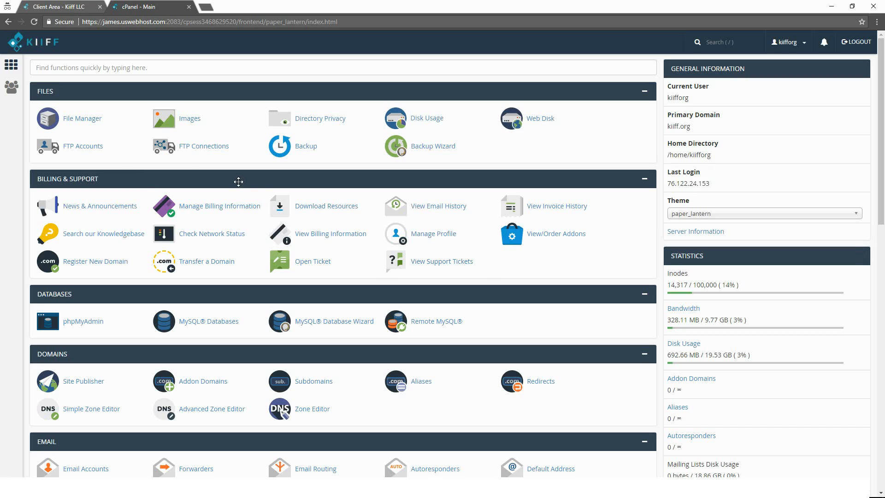